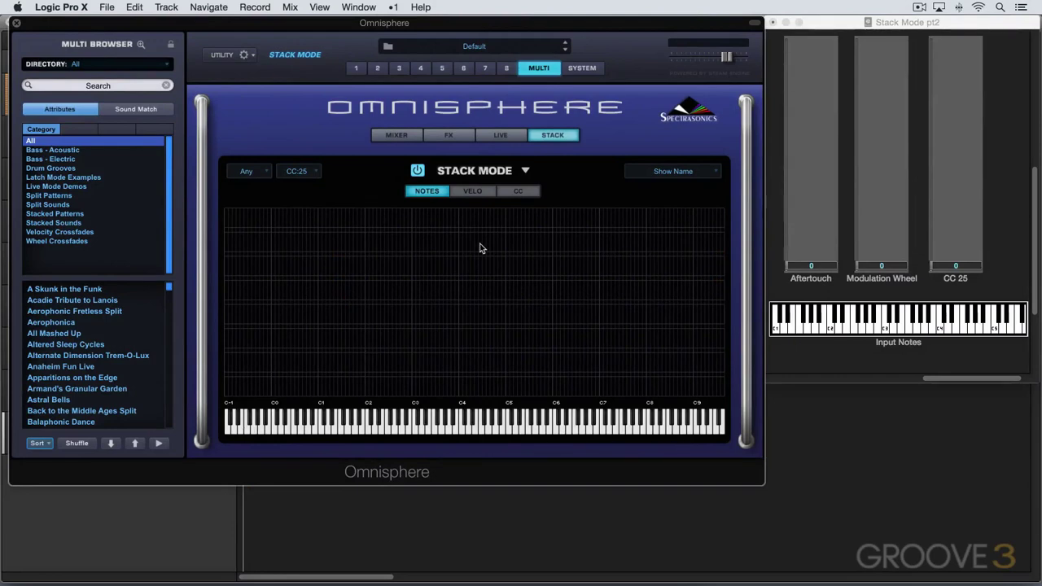
Switch the Stack Mode grid to the VELO layout with its 1–127 velocity scale
click(473, 192)
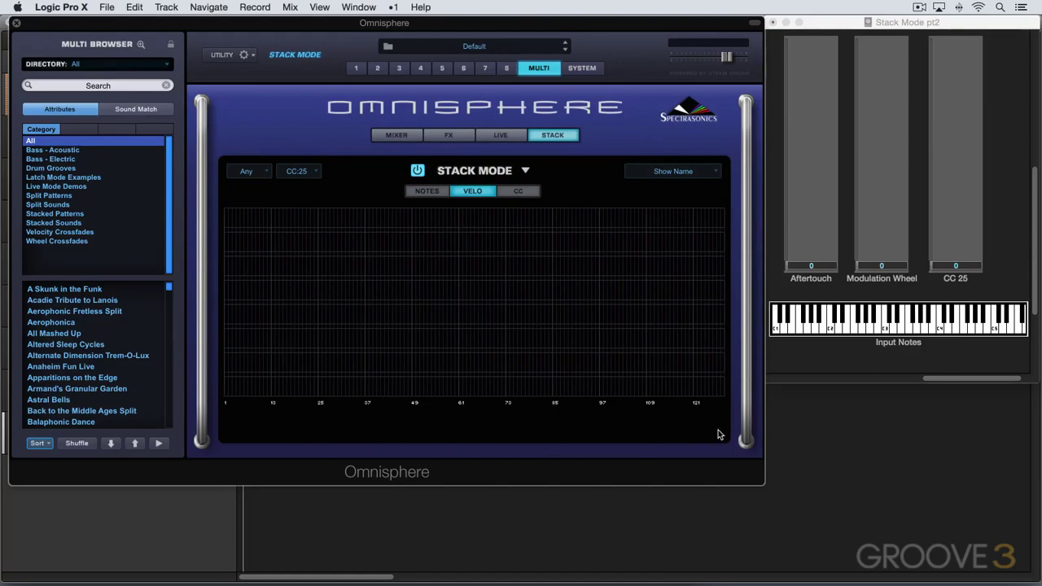
Add part 2, Clever Girl Melody, to the stack spanning the full 1–127 velocity range
right_click(404, 383)
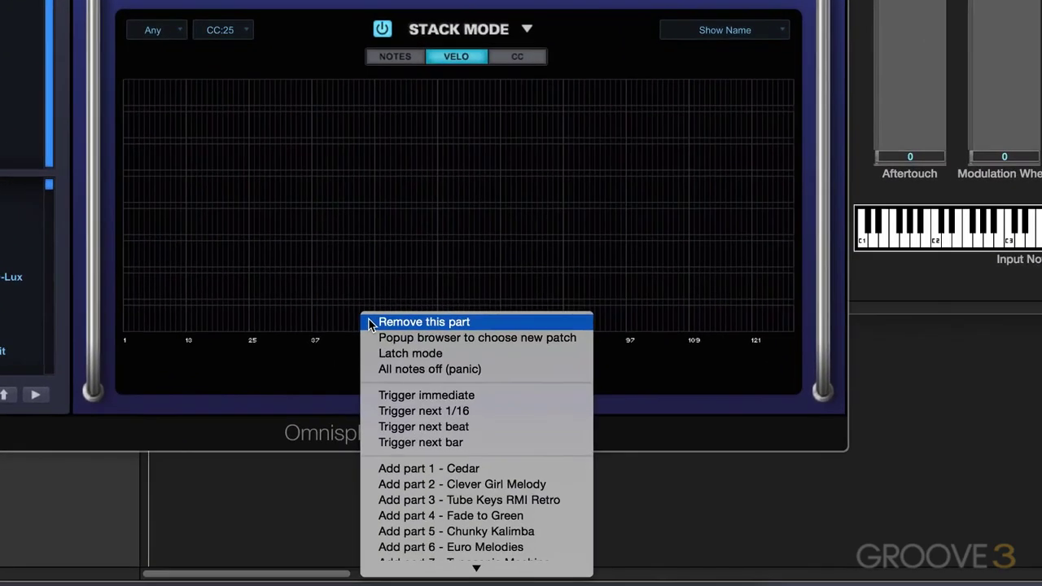
mouse_move(423, 576)
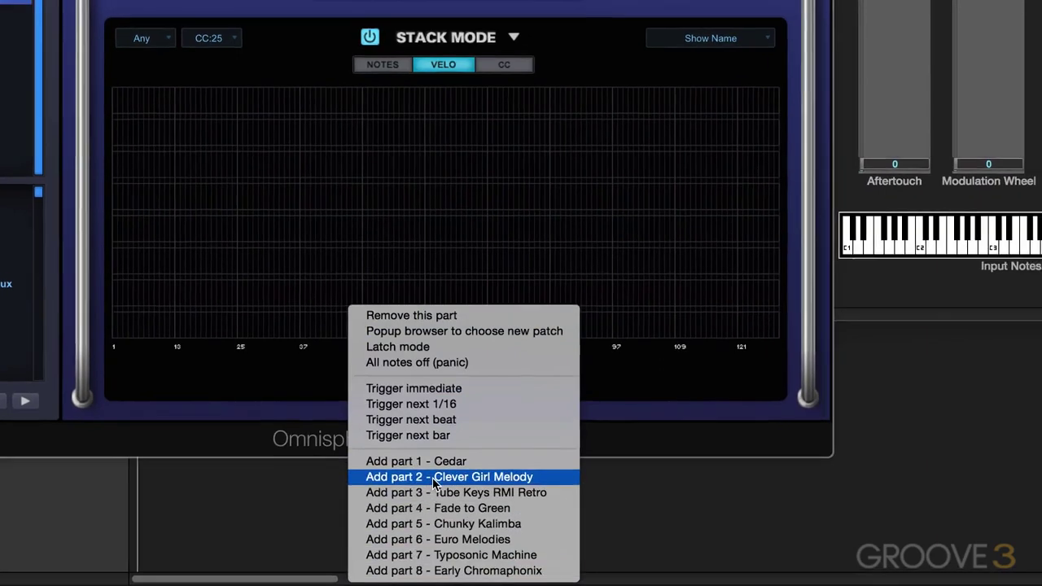
click(446, 471)
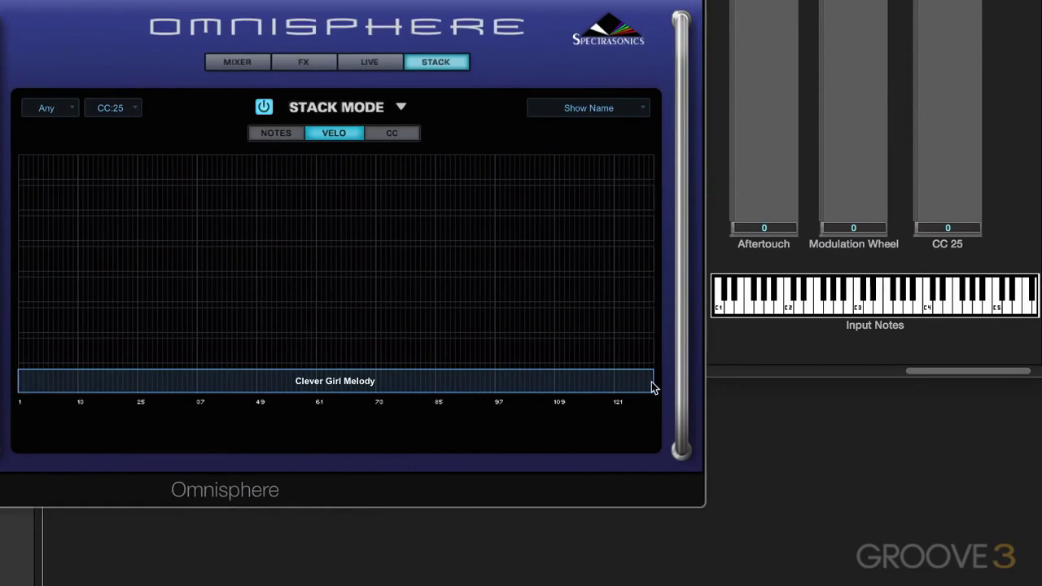
Shorten Clever Girl Melody's velocity bar, then slide it to span roughly 73–121
drag(625, 395, 273, 394)
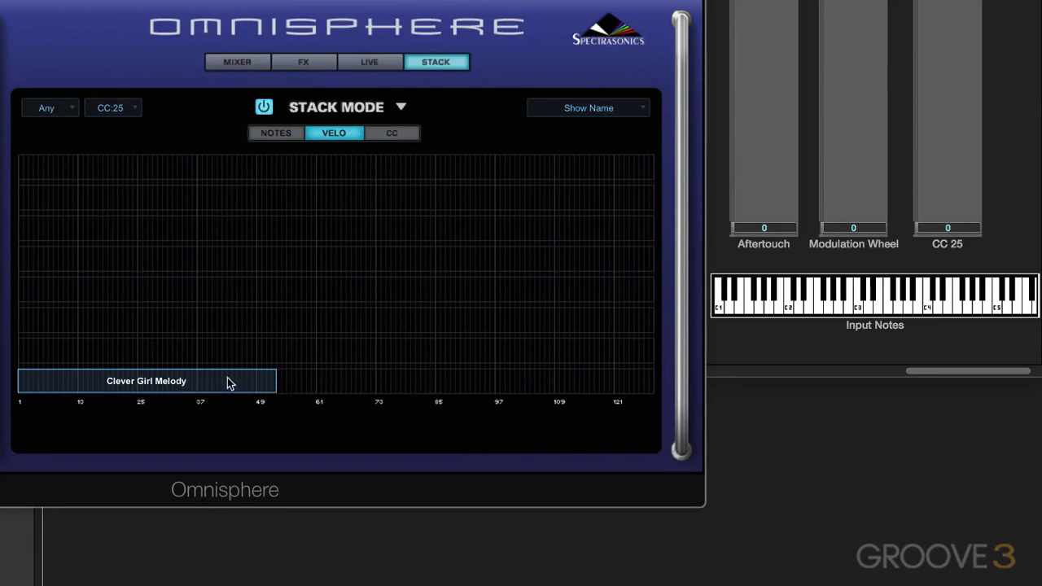
drag(228, 386, 579, 394)
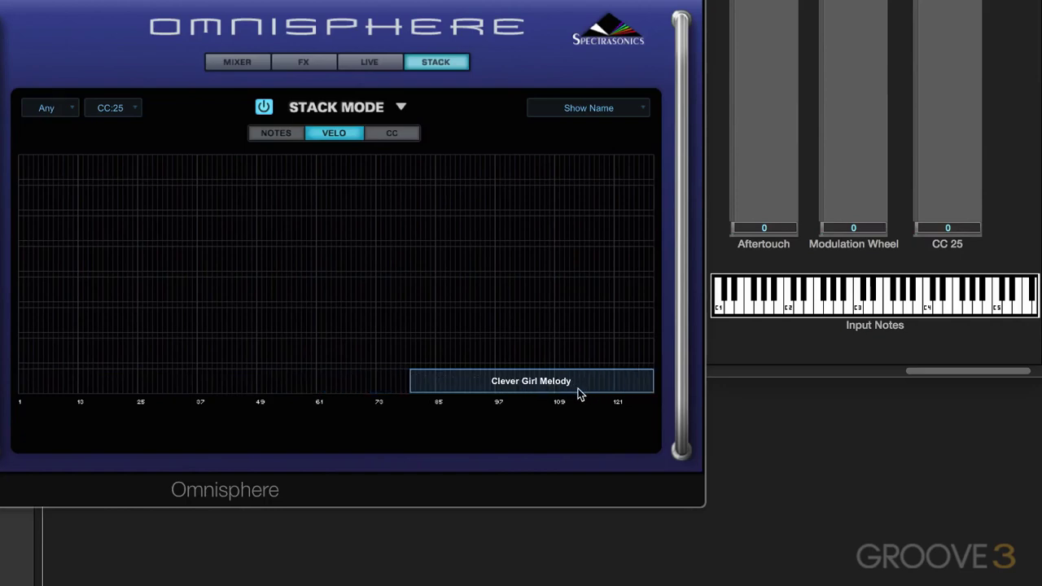
Add part 3, Tube Keys RMI Retro, across the full 1–127 velocity range
right_click(342, 355)
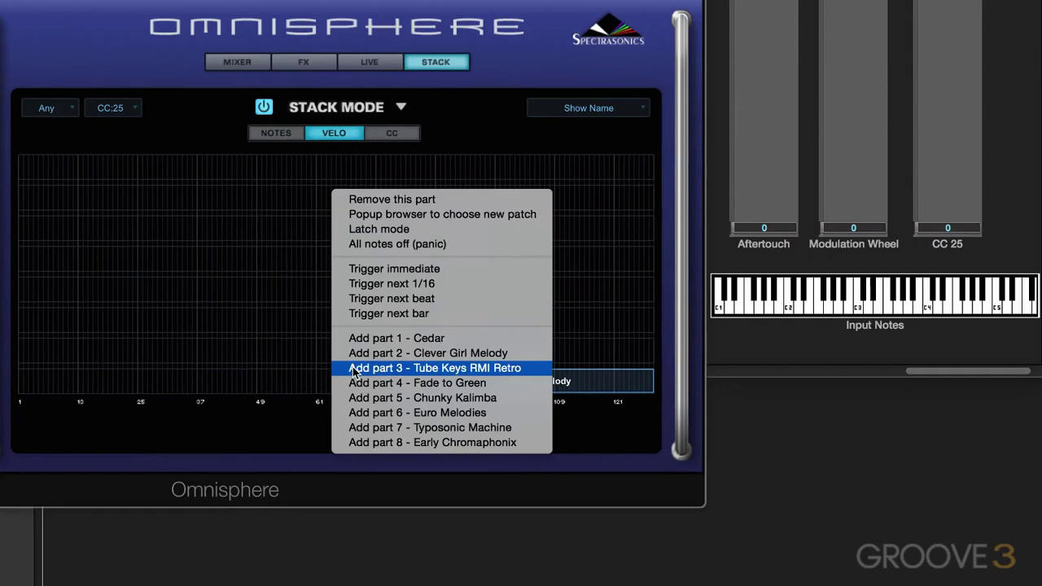
click(354, 368)
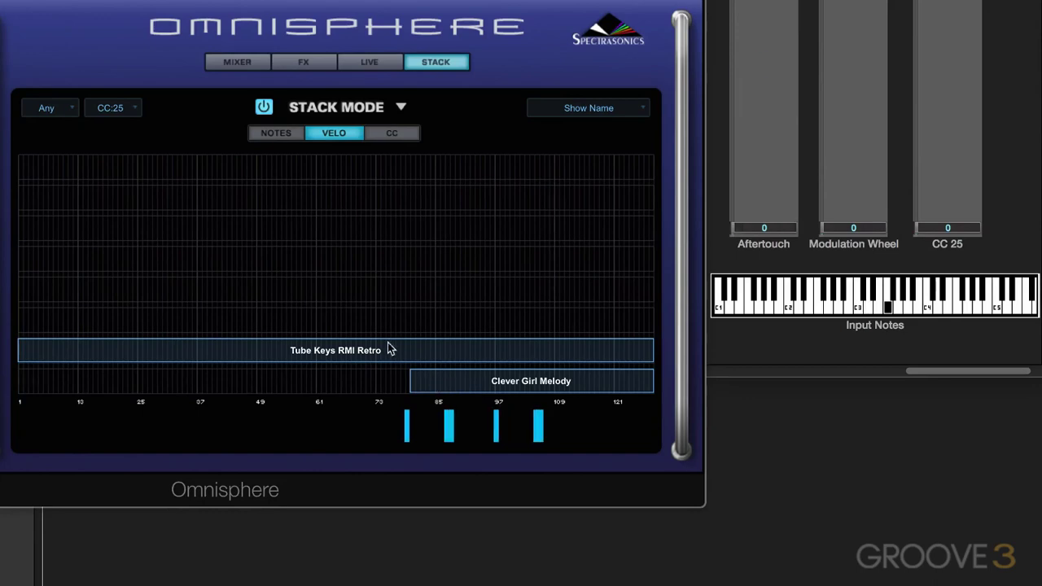
In the mixer, lower Tube Keys RMI Retro's fader and raise Clever Girl Melody's, then return to the stack
click(251, 63)
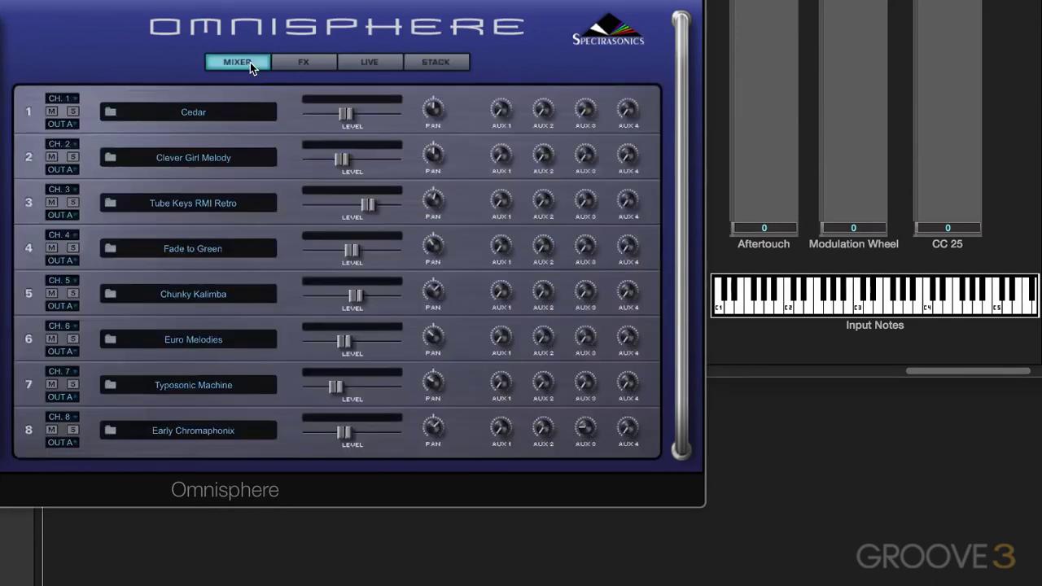
drag(368, 213, 349, 224)
drag(342, 159, 367, 160)
click(444, 64)
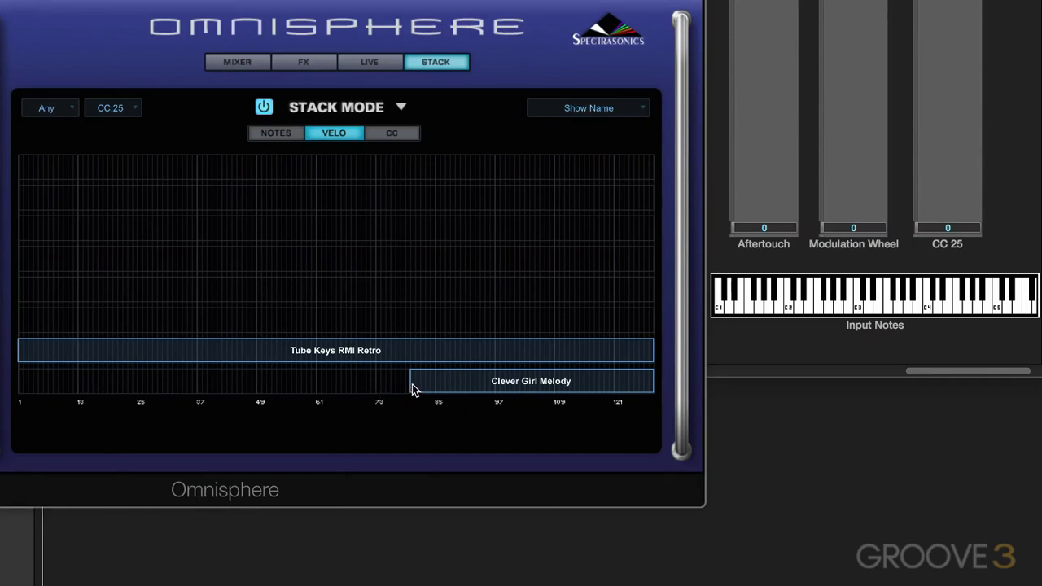
Fade Clever Girl Melody in from velocity 61 and set its mixer level to -10.5 dB
drag(412, 384, 472, 389)
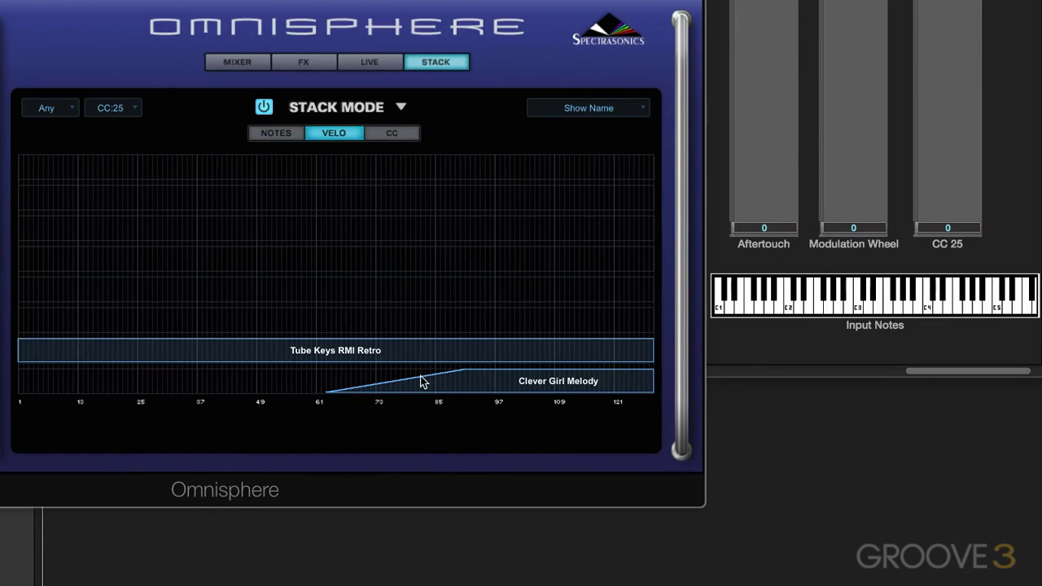
click(251, 65)
mouse_move(345, 157)
mouse_down()
mouse_move(364, 163)
mouse_move(342, 171)
mouse_up()
click(437, 64)
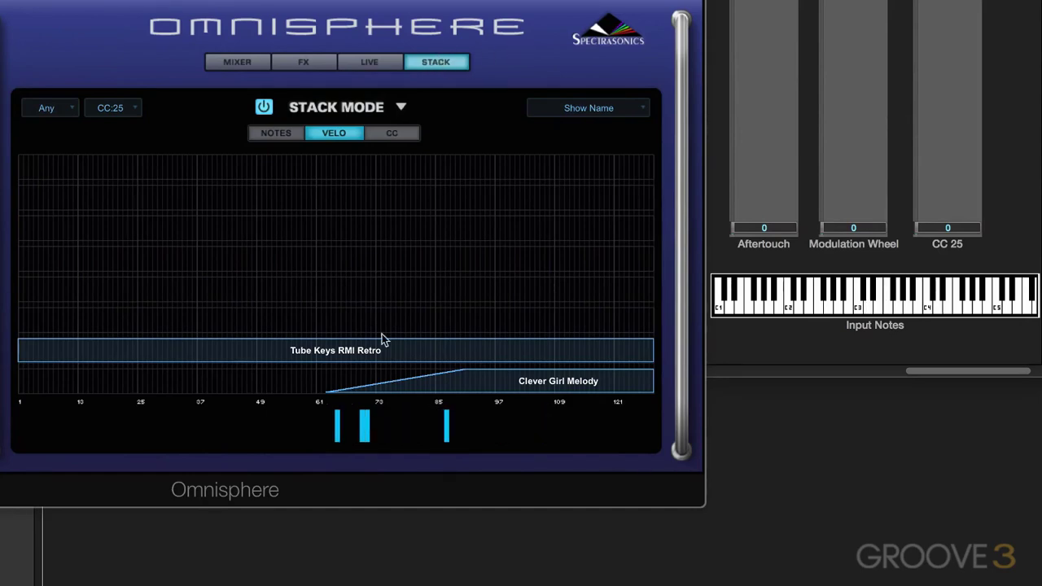
Remove Clever Girl Melody, then open and close the patch browser for Tube Keys RMI Retro
right_click(506, 394)
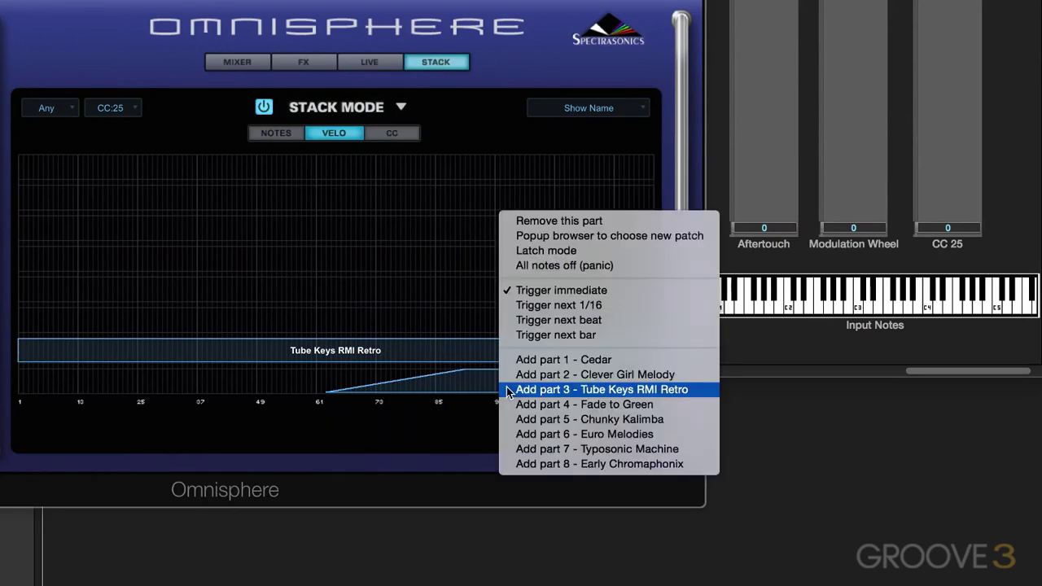
click(538, 222)
right_click(384, 351)
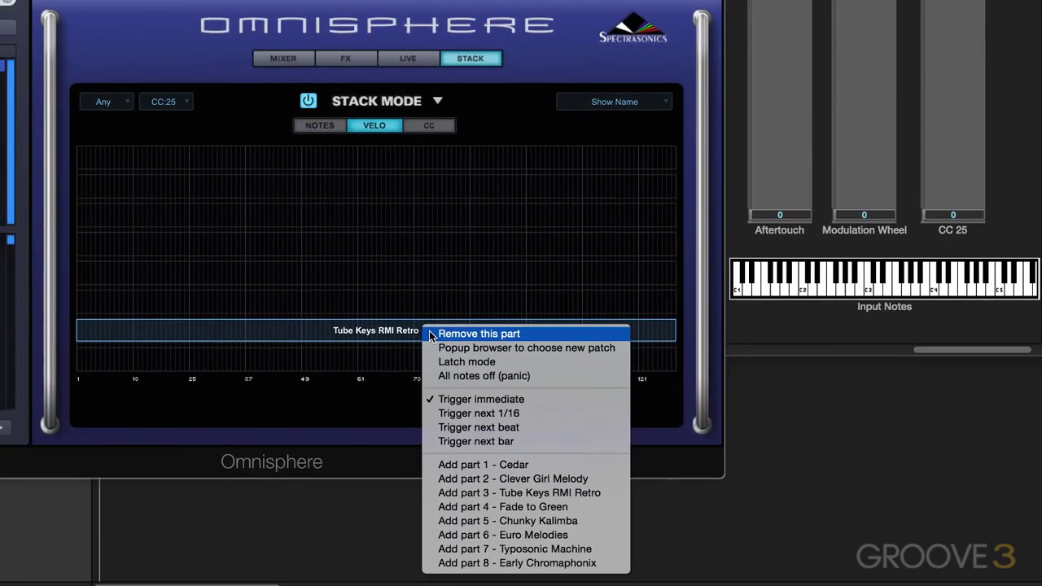
click(444, 348)
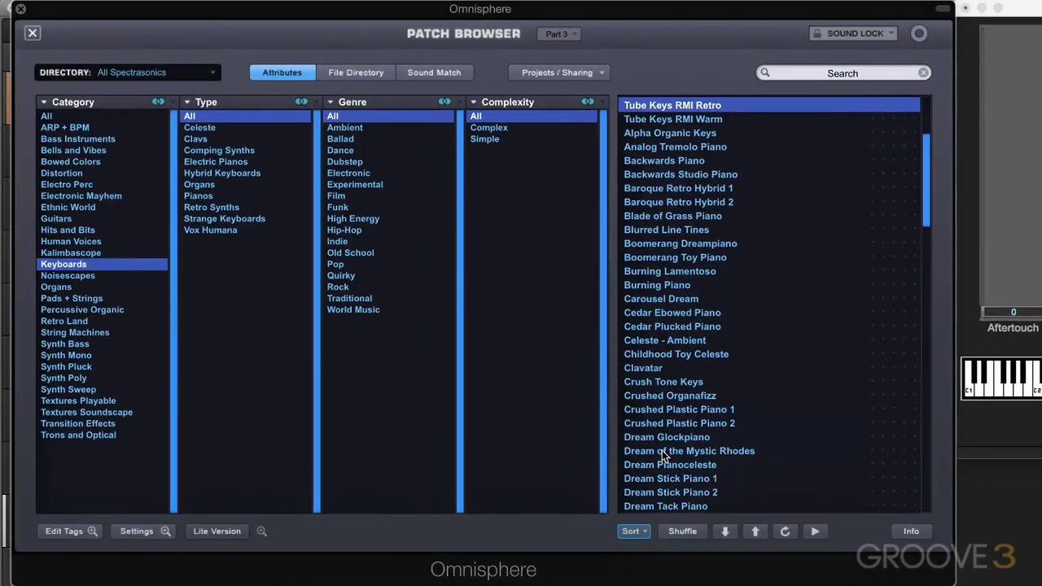
click(31, 33)
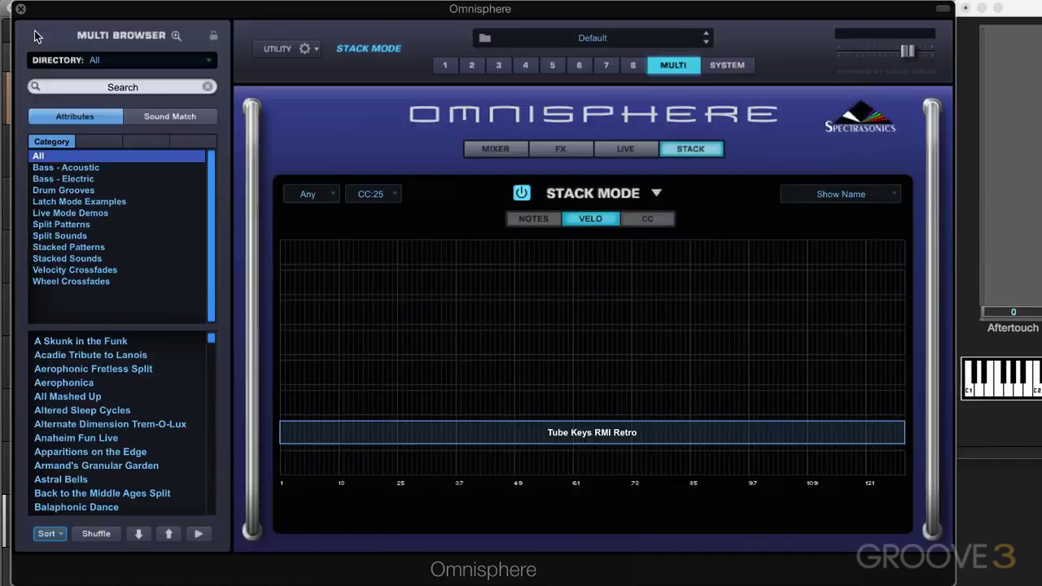
right_click(584, 435)
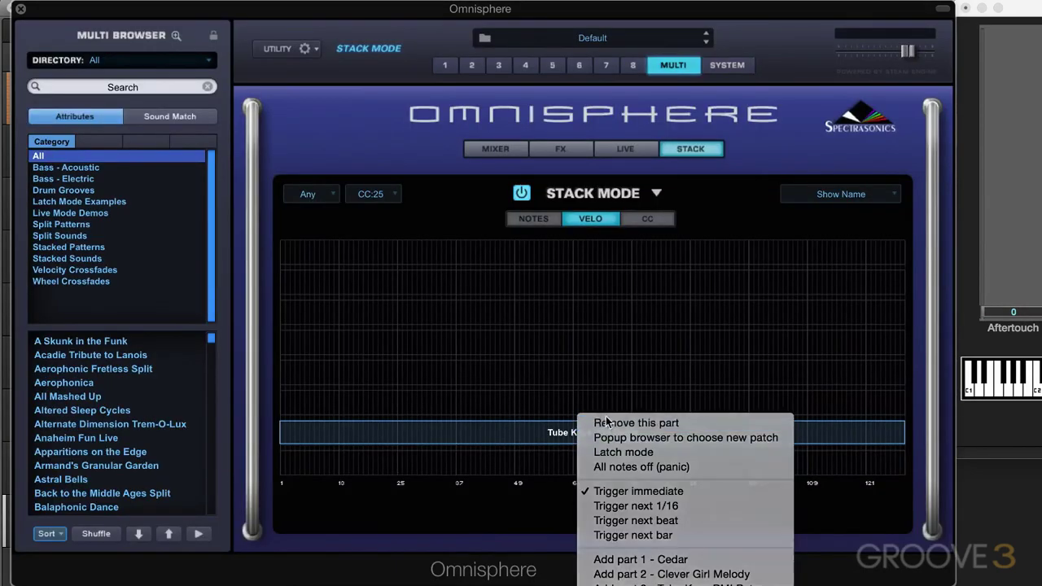
Remove Tube Keys, switch the stack to CC25, and add Fade to Green spanning 0–127
click(606, 420)
click(656, 222)
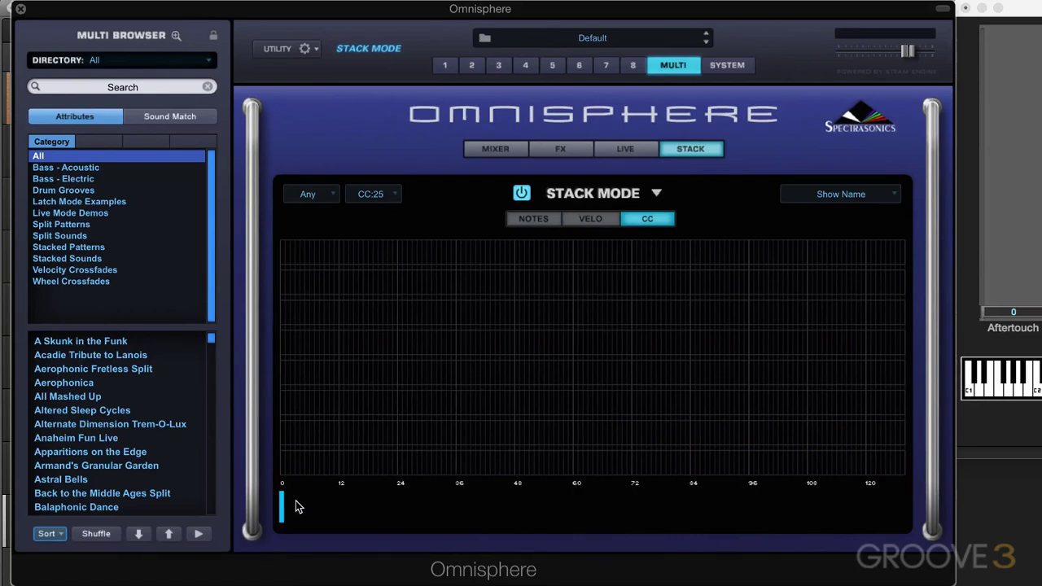
right_click(548, 460)
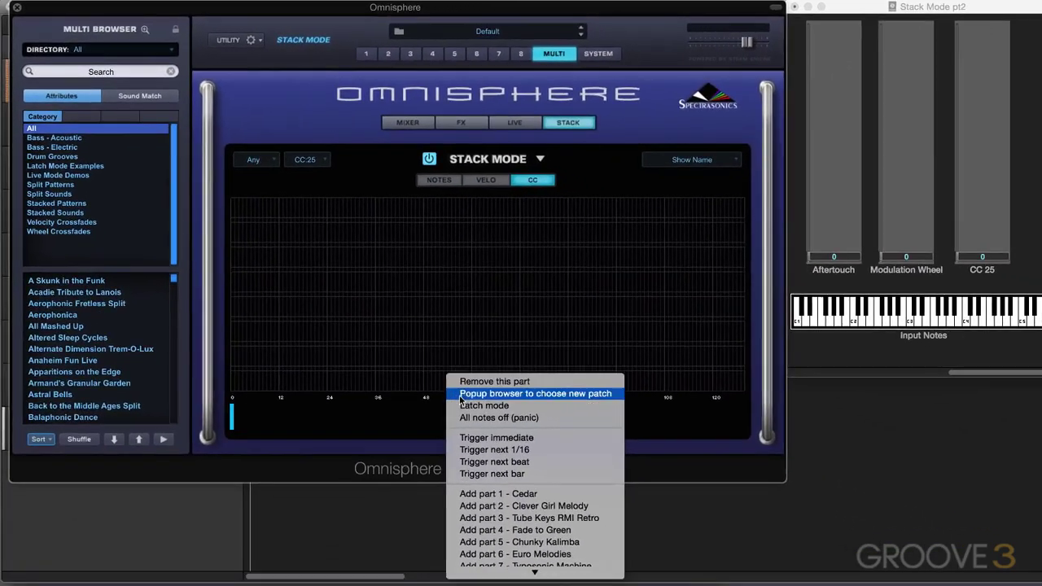
click(509, 530)
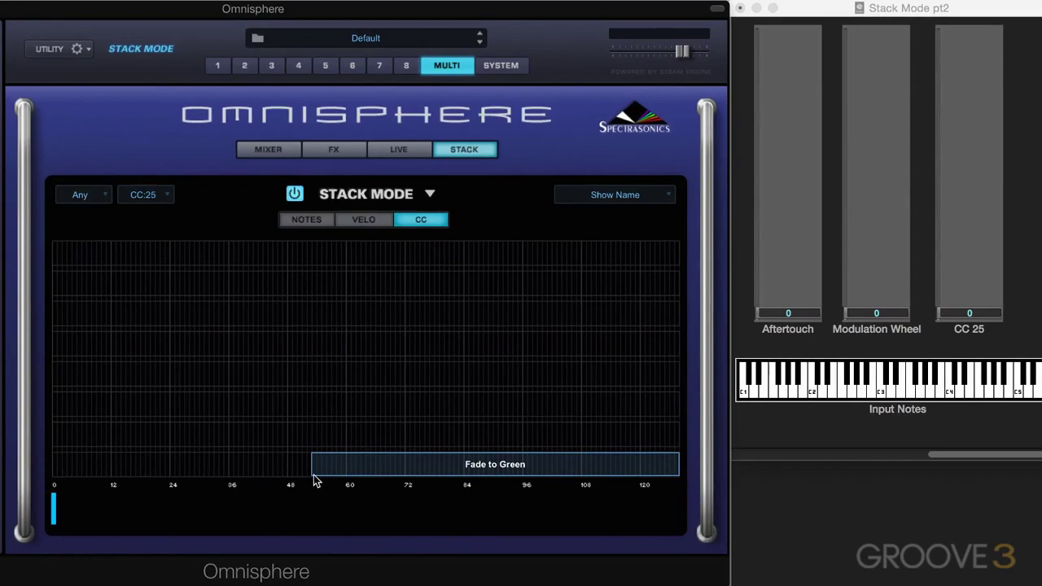
drag(312, 468, 52, 470)
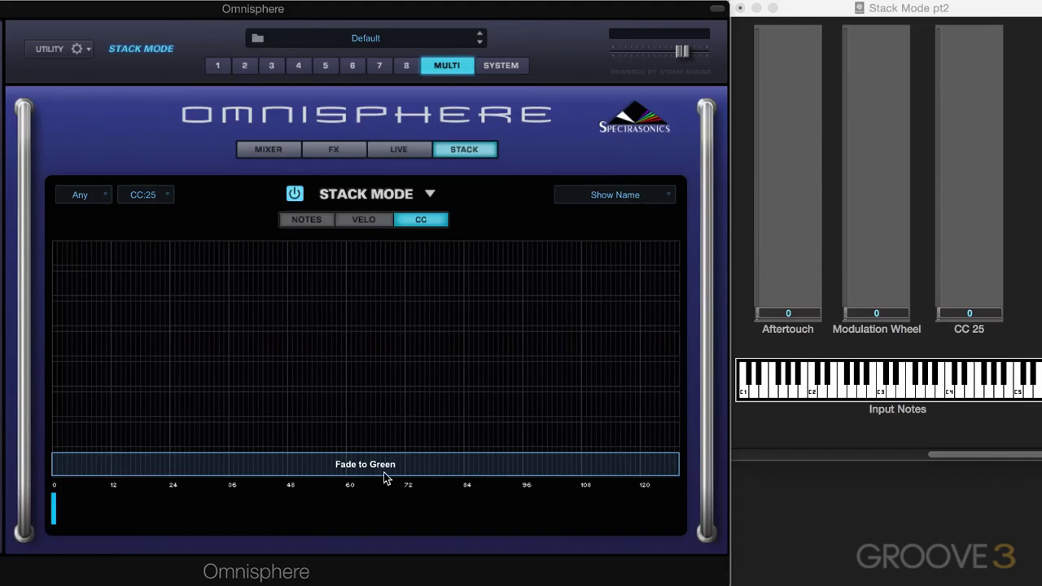
Label the stacked parts with both name and part number (Show Name and #)
click(616, 203)
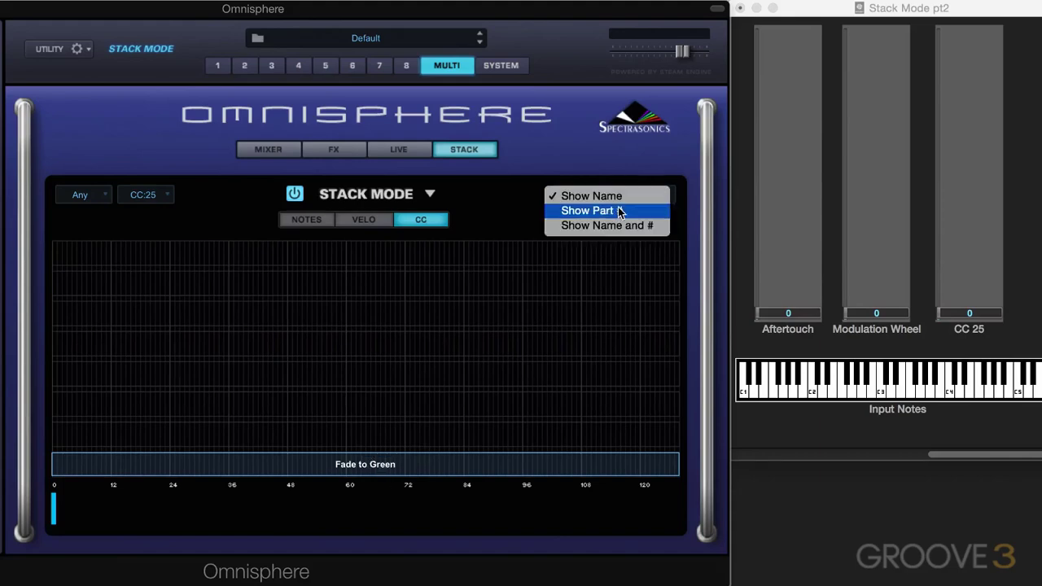
click(598, 210)
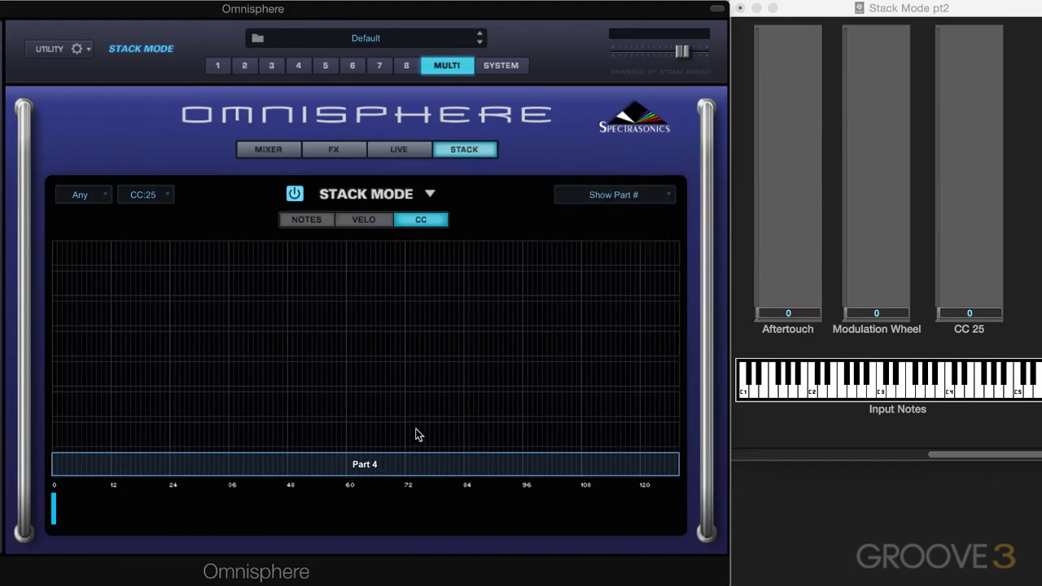
click(603, 195)
click(606, 211)
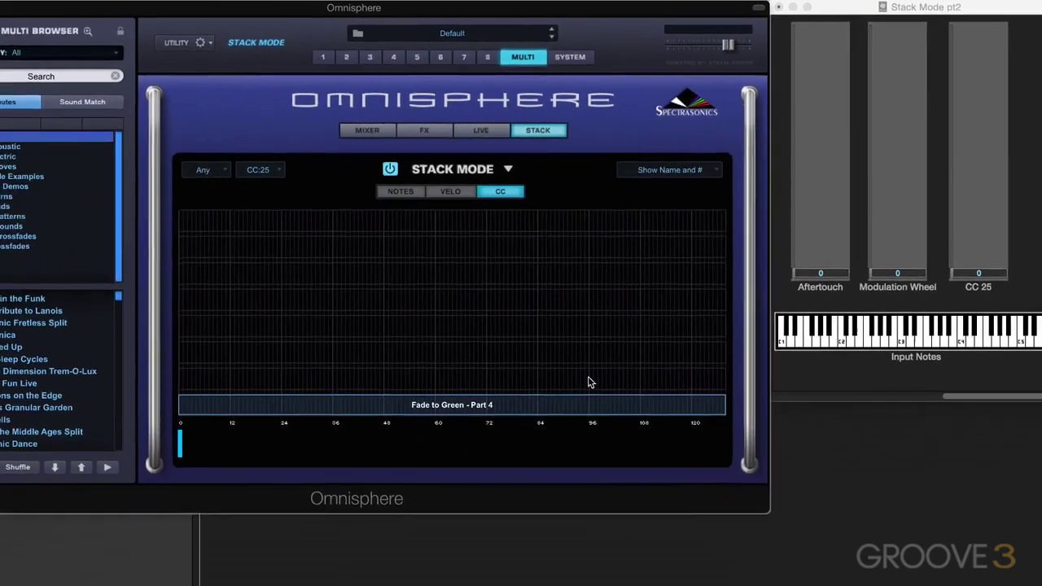
Add part 6, Euro Melodies, with a long CC25 fade-in starting near 0
right_click(516, 430)
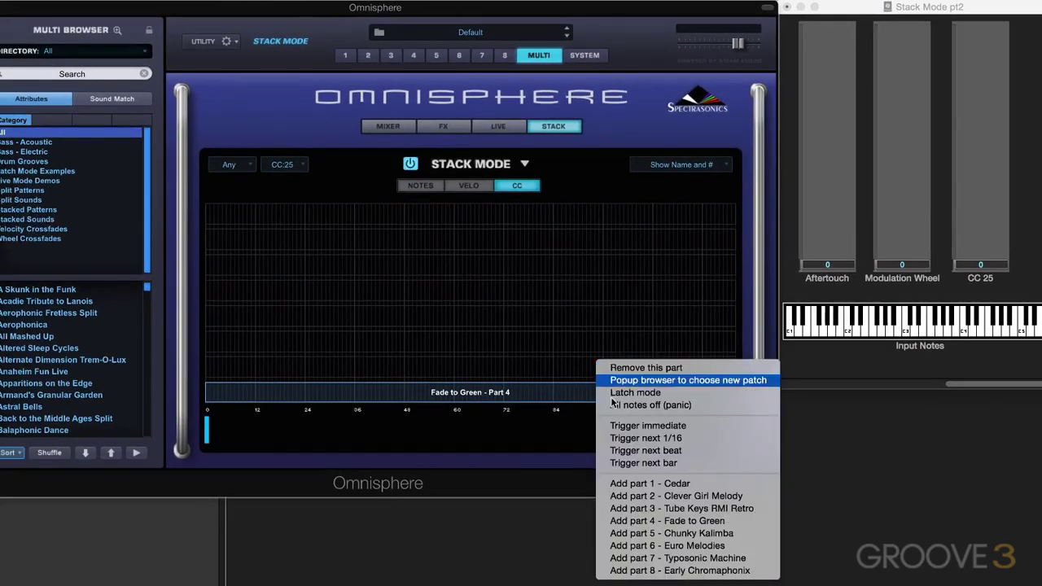
key(Escape)
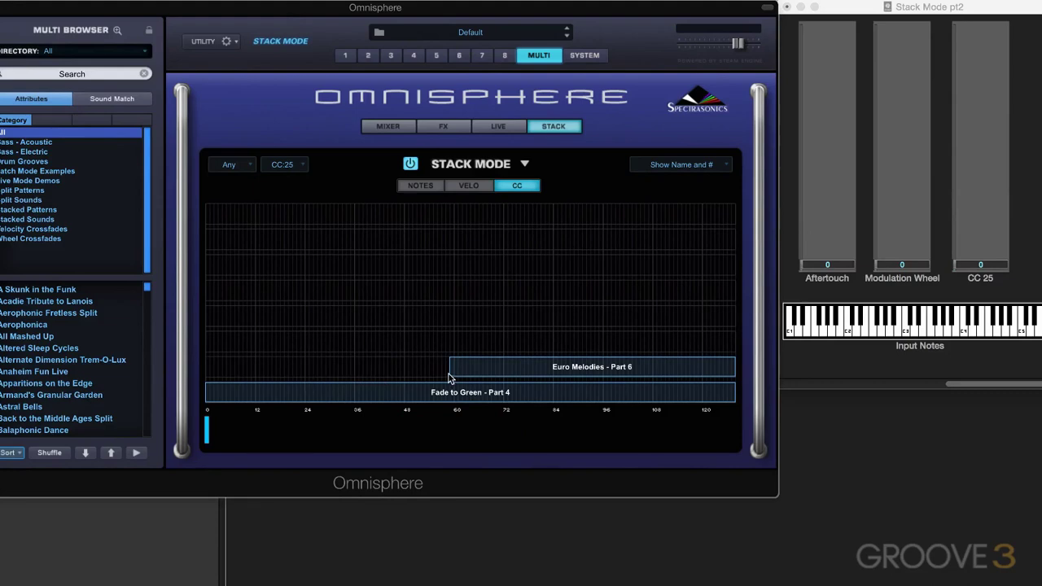
mouse_move(450, 376)
mouse_down()
mouse_move(218, 382)
mouse_move(196, 393)
mouse_move(293, 360)
mouse_move(634, 367)
mouse_up()
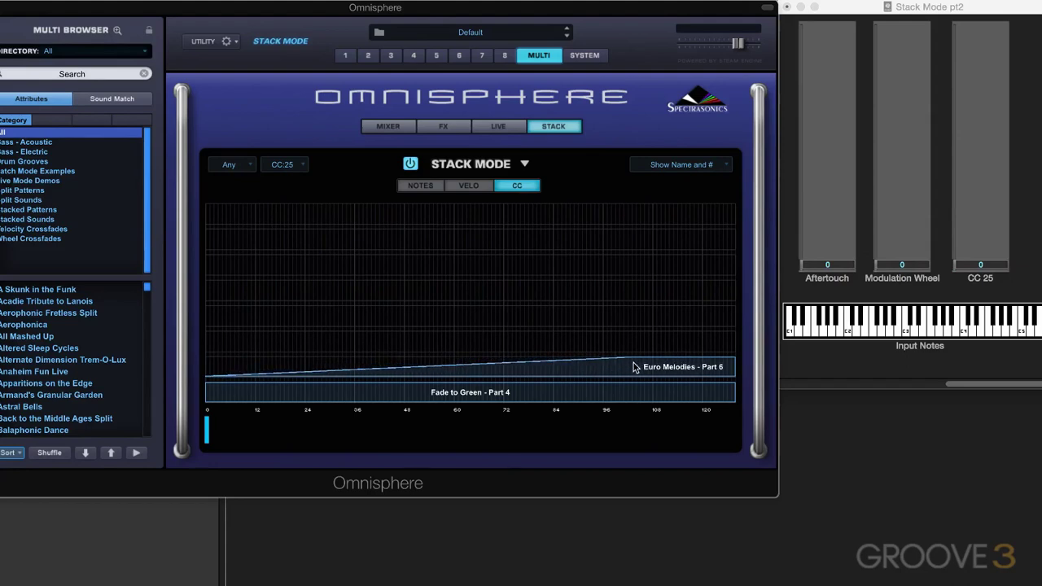